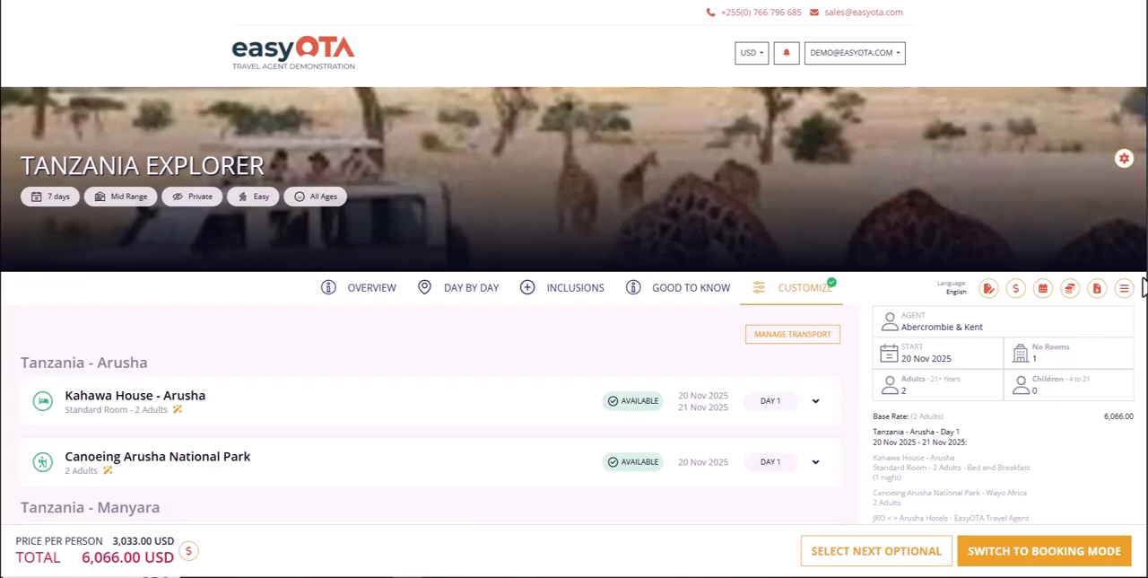
Expand the optional extras offered in Arusha on Day 7 of the Tanzania Explorer itinerary.
{"action": "scroll", "coordinate": [1142, 339], "scroll_direction": "down", "scroll_amount": 5}
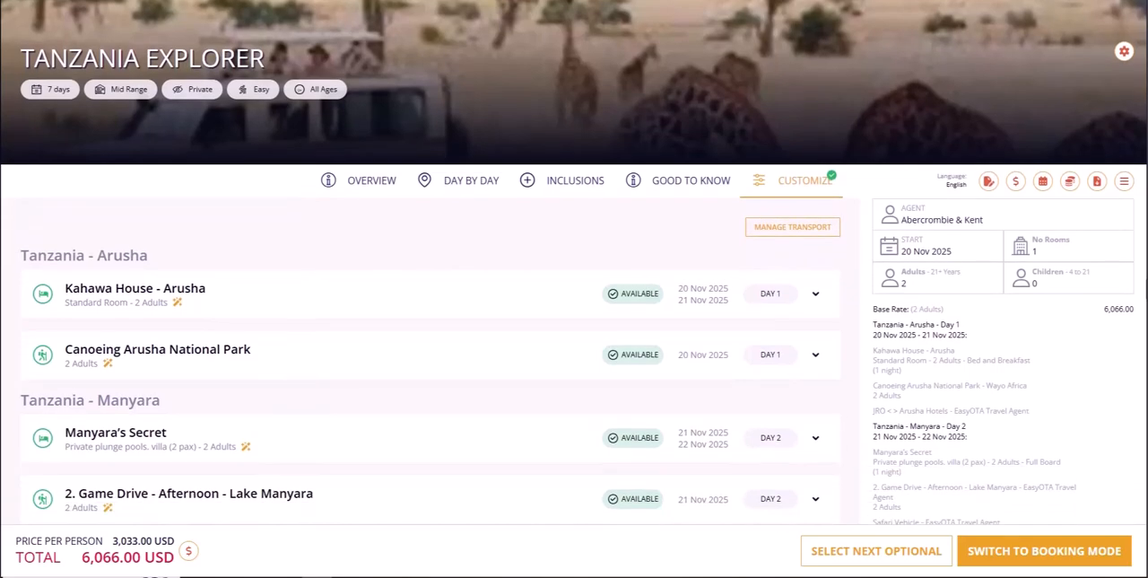
{"action": "scroll", "coordinate": [1142, 339], "scroll_direction": "down", "scroll_amount": 4}
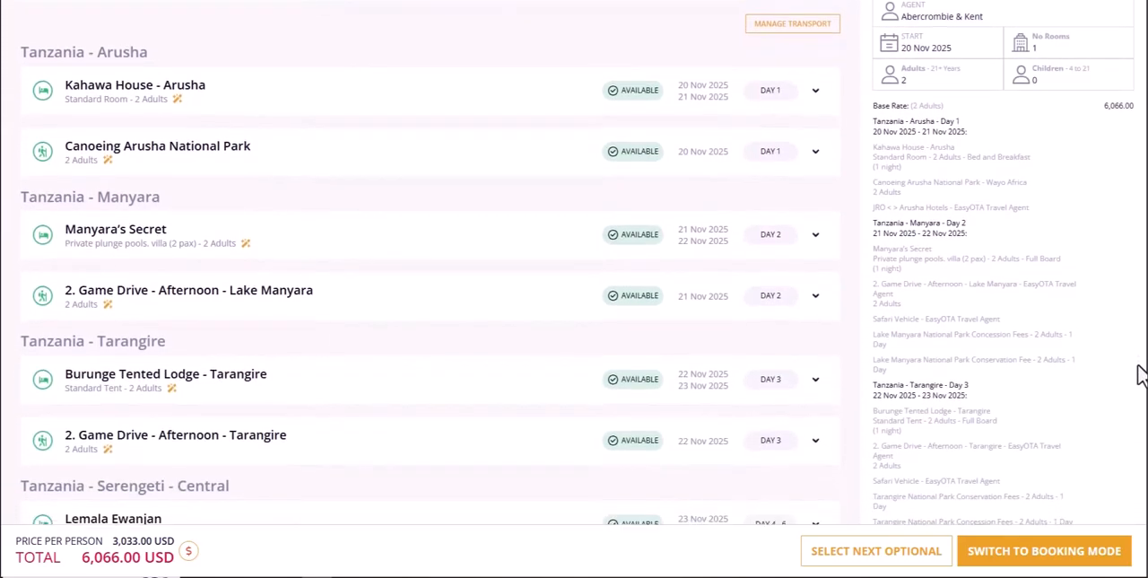
{"action": "scroll", "coordinate": [1139, 424], "scroll_direction": "down", "scroll_amount": 4}
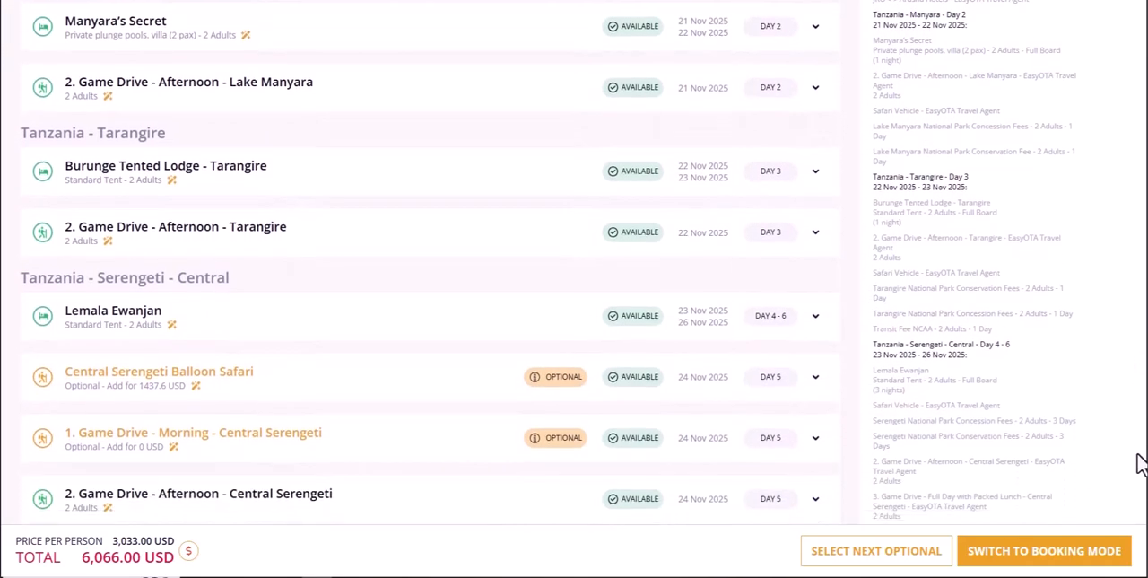
{"action": "scroll", "coordinate": [1142, 498], "scroll_direction": "down", "scroll_amount": 1}
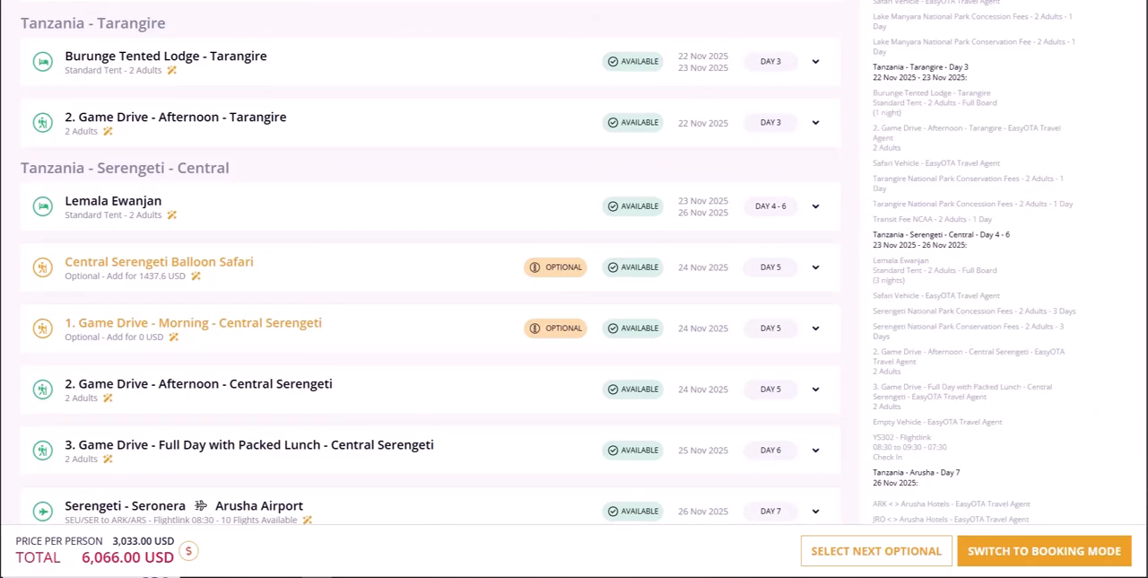
{"action": "scroll", "coordinate": [574, 262], "scroll_direction": "down", "scroll_amount": 3}
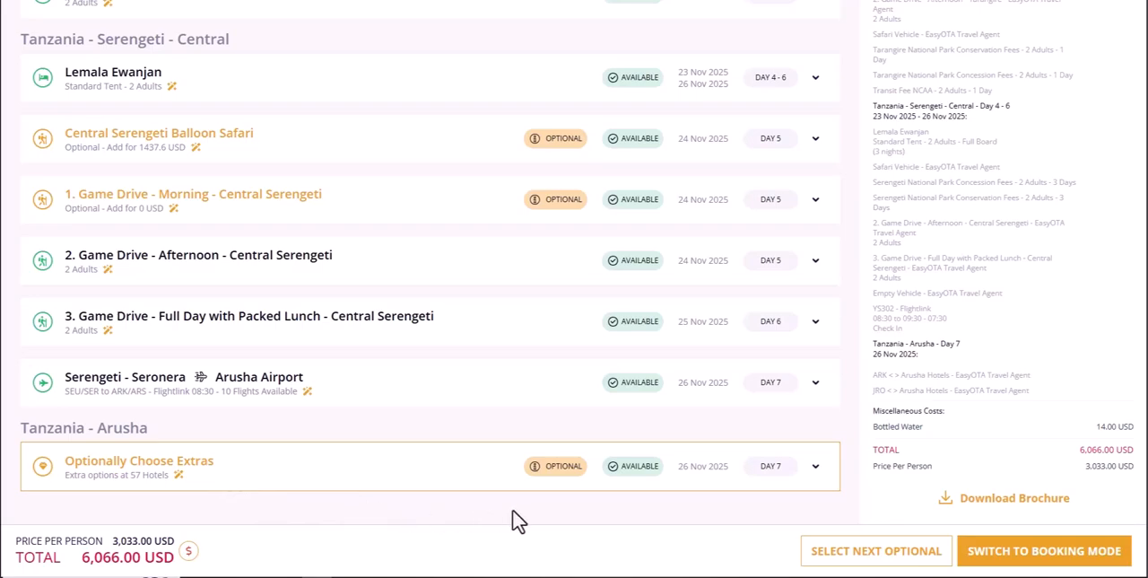
{"action": "left_click", "coordinate": [817, 467]}
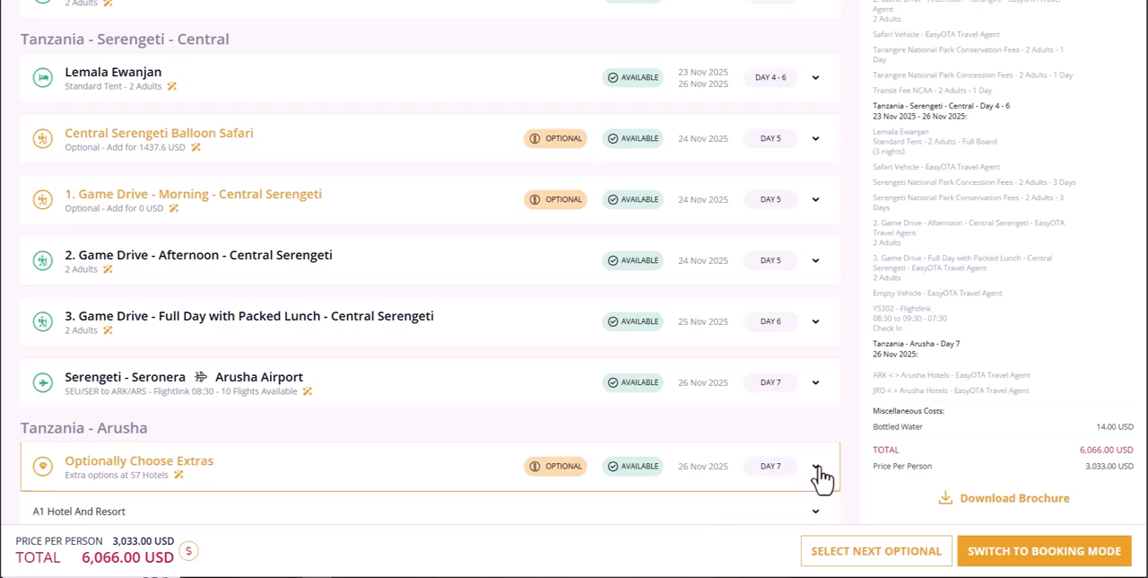
Open the hotel extras of Arusha Coffee Lodge among the Day 7 options.
{"action": "scroll", "coordinate": [822, 480], "scroll_direction": "down", "scroll_amount": 3}
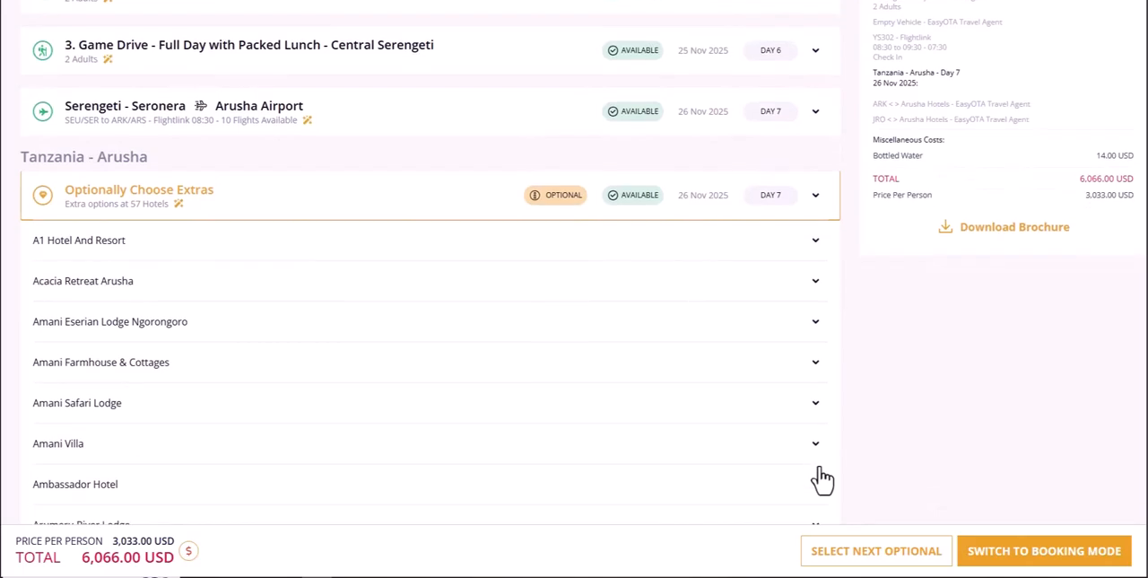
{"action": "scroll", "coordinate": [823, 480], "scroll_direction": "down", "scroll_amount": 3}
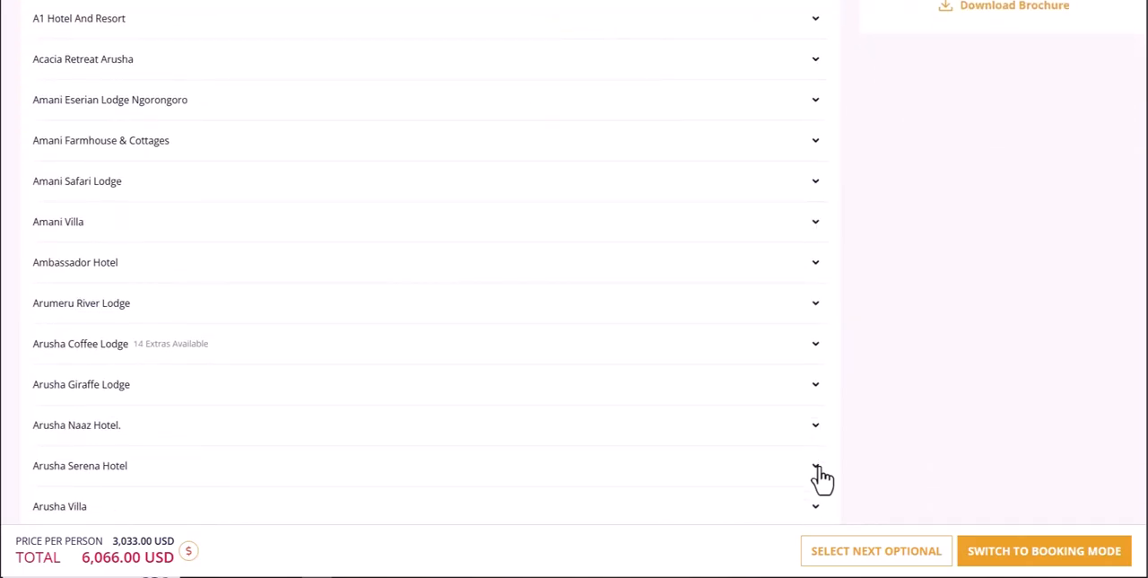
{"action": "scroll", "coordinate": [823, 480], "scroll_direction": "up", "scroll_amount": 1}
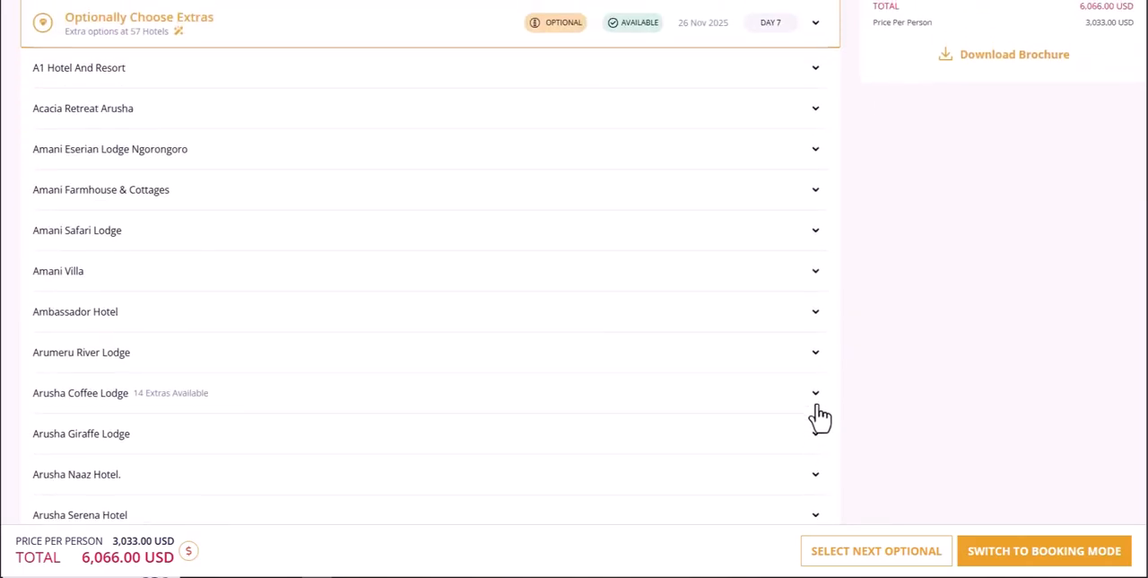
{"action": "left_click", "coordinate": [817, 400]}
{"action": "scroll", "coordinate": [818, 400], "scroll_direction": "down", "scroll_amount": 3}
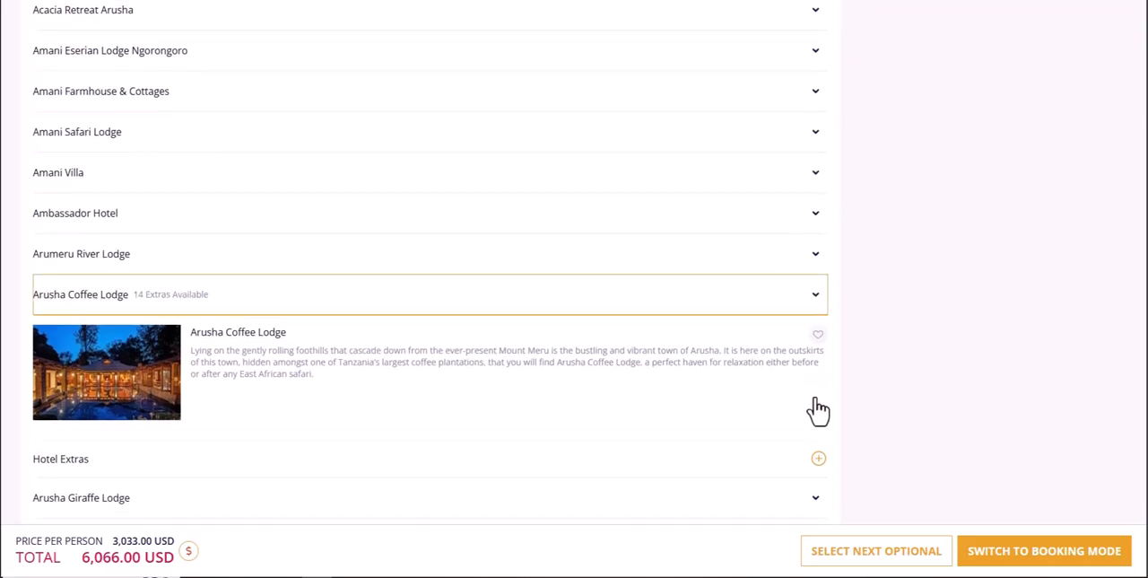
{"action": "left_click", "coordinate": [818, 335]}
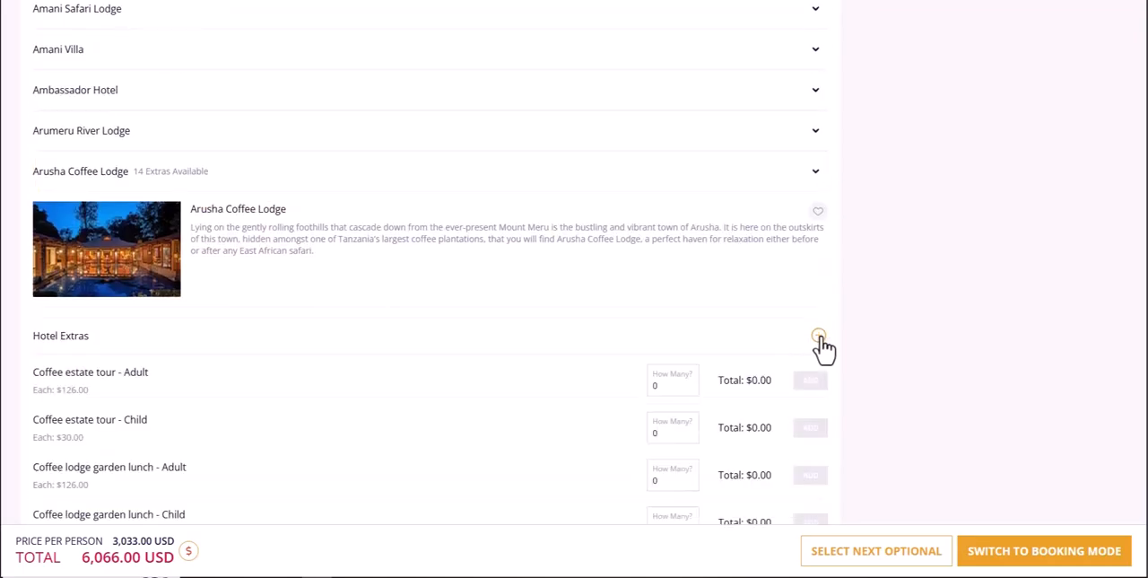
Add 2 adult Coffee lodge garden lunches to the itinerary and collapse the Arusha Coffee Lodge entry.
{"action": "scroll", "coordinate": [824, 348], "scroll_direction": "down", "scroll_amount": 3}
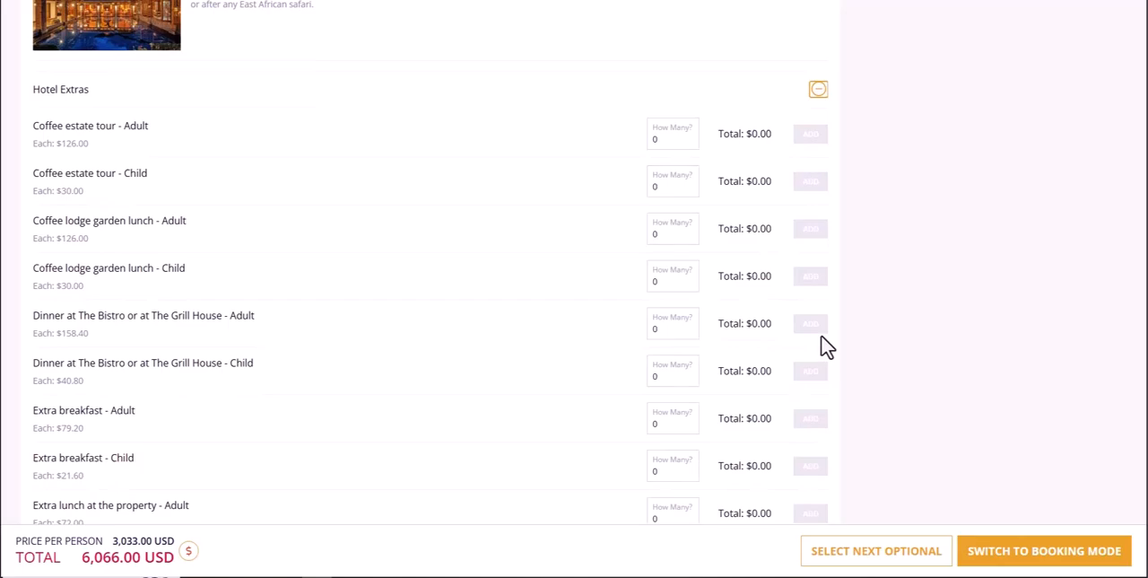
{"action": "left_click", "coordinate": [690, 231]}
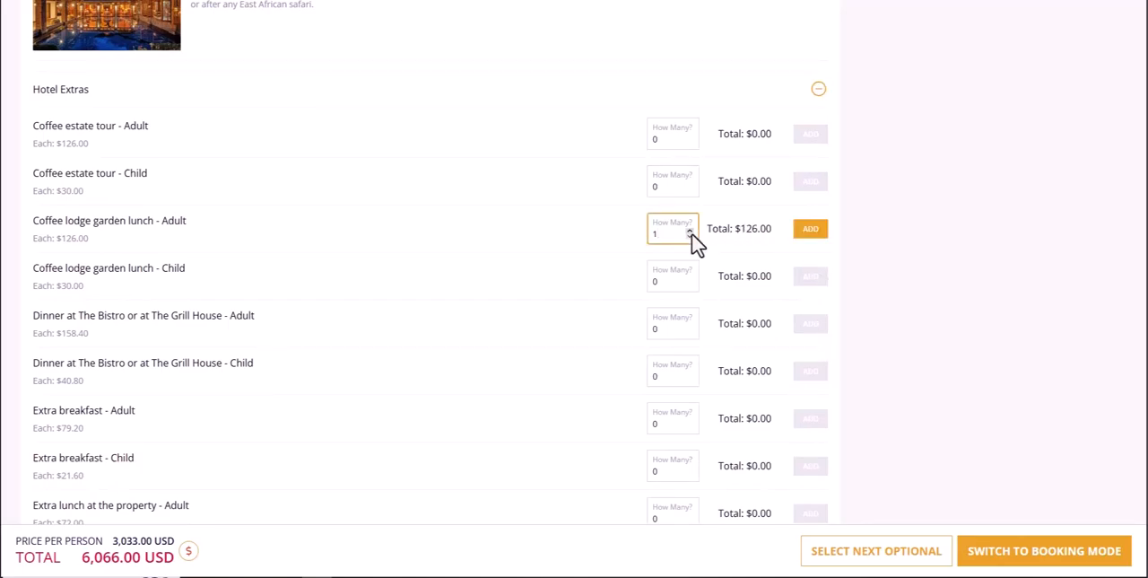
{"action": "left_click", "coordinate": [805, 235]}
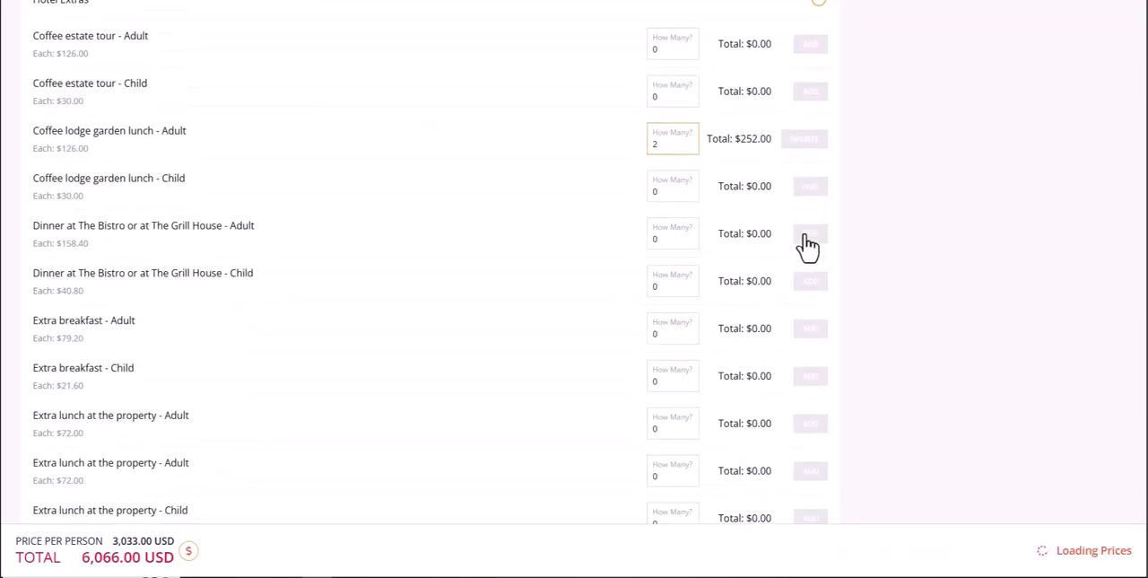
{"action": "scroll", "coordinate": [807, 247], "scroll_direction": "up", "scroll_amount": 6}
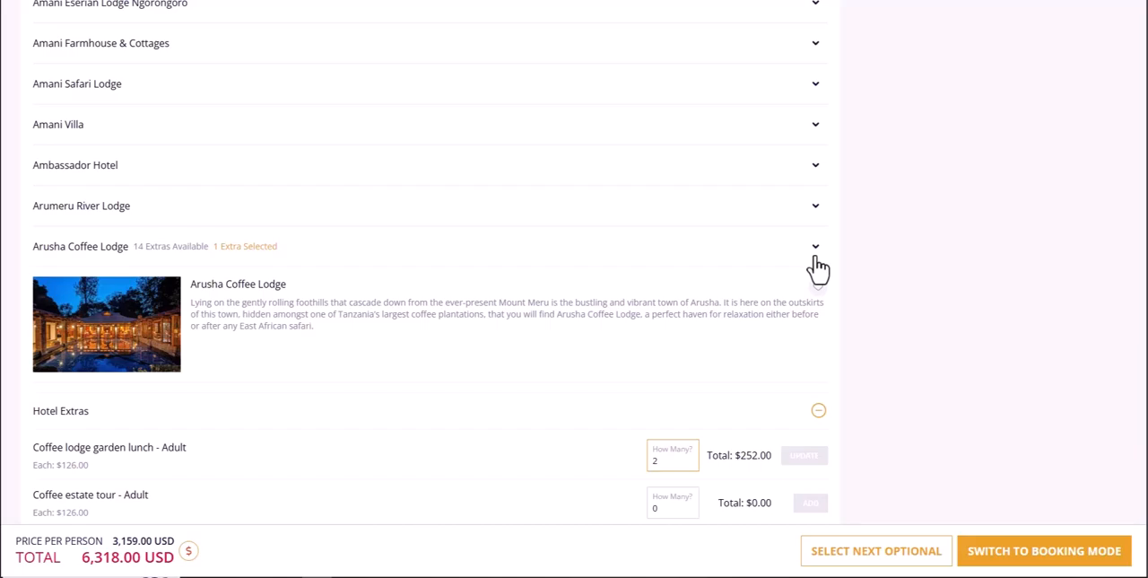
{"action": "left_click", "coordinate": [816, 258]}
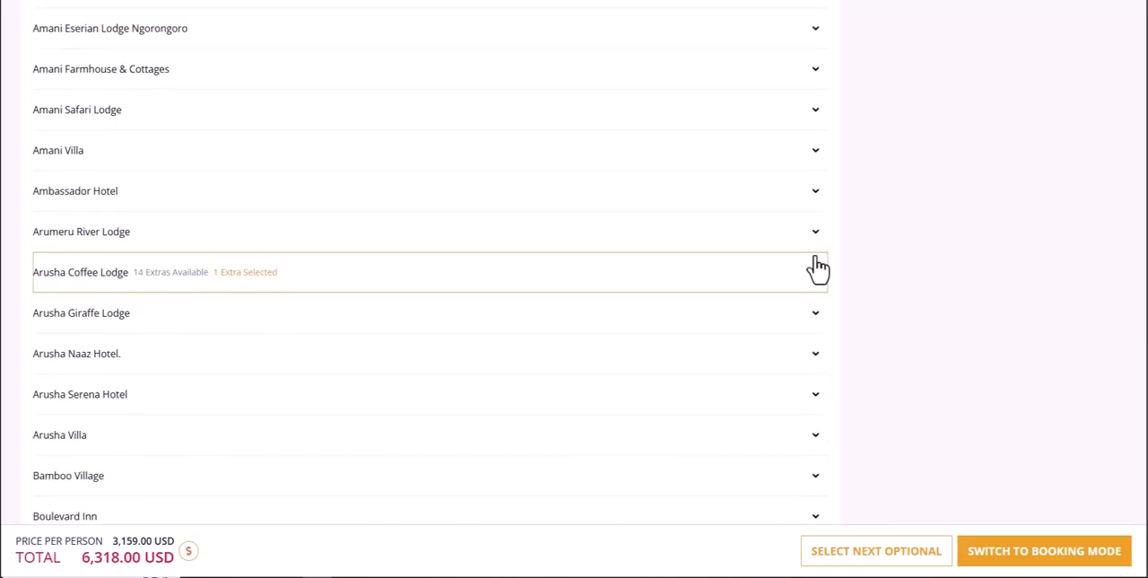
{"action": "scroll", "coordinate": [819, 267], "scroll_direction": "up", "scroll_amount": 5}
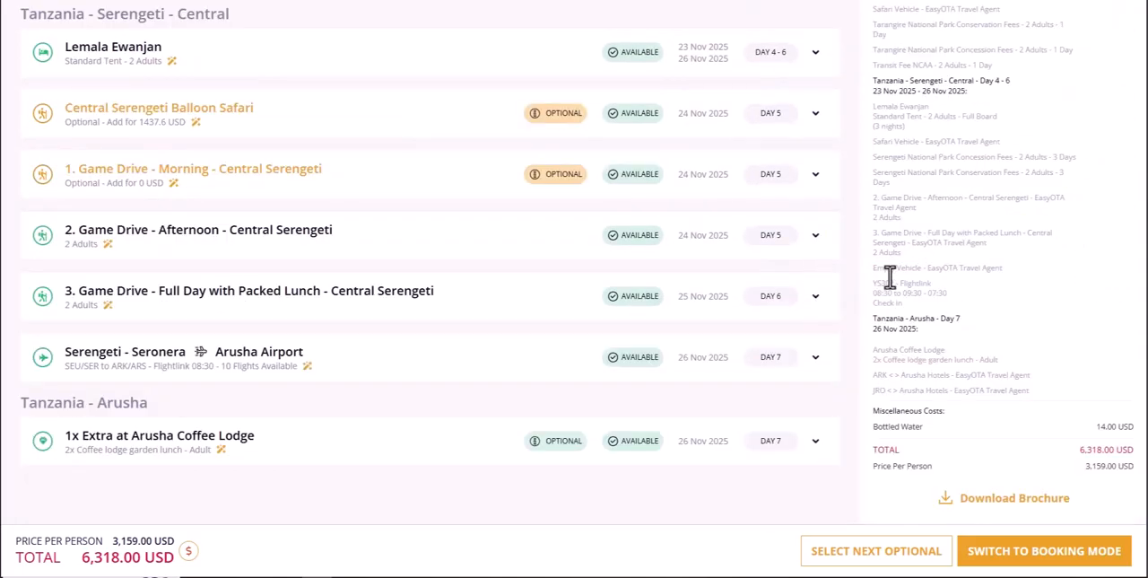
Open the package description editor and review the English itinerary text through to the closing Day 7 paragraph.
{"action": "scroll", "coordinate": [897, 272], "scroll_direction": "up", "scroll_amount": 10}
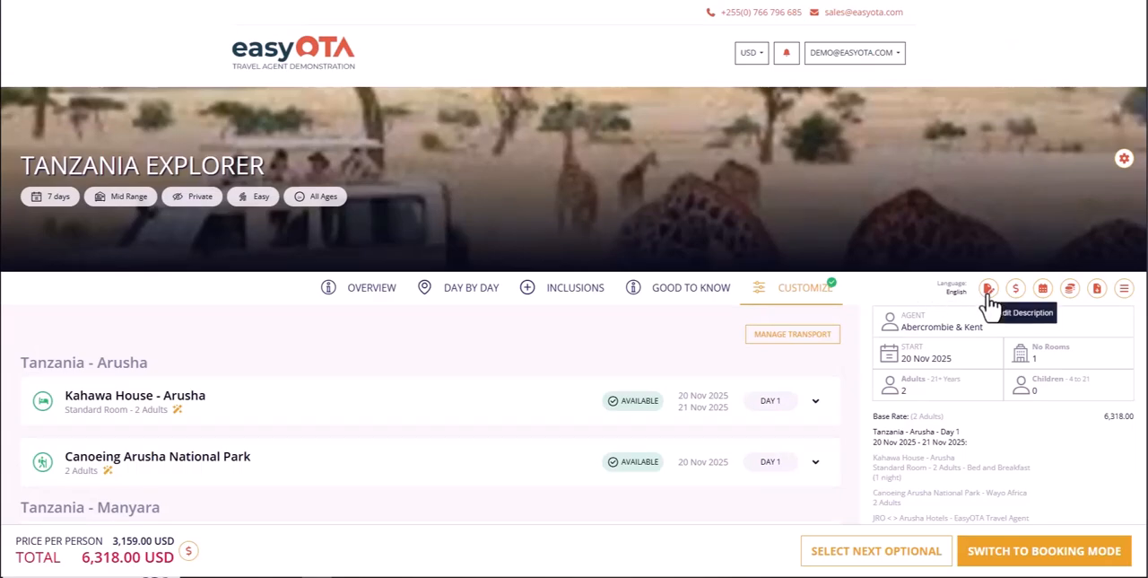
{"action": "left_click", "coordinate": [988, 289]}
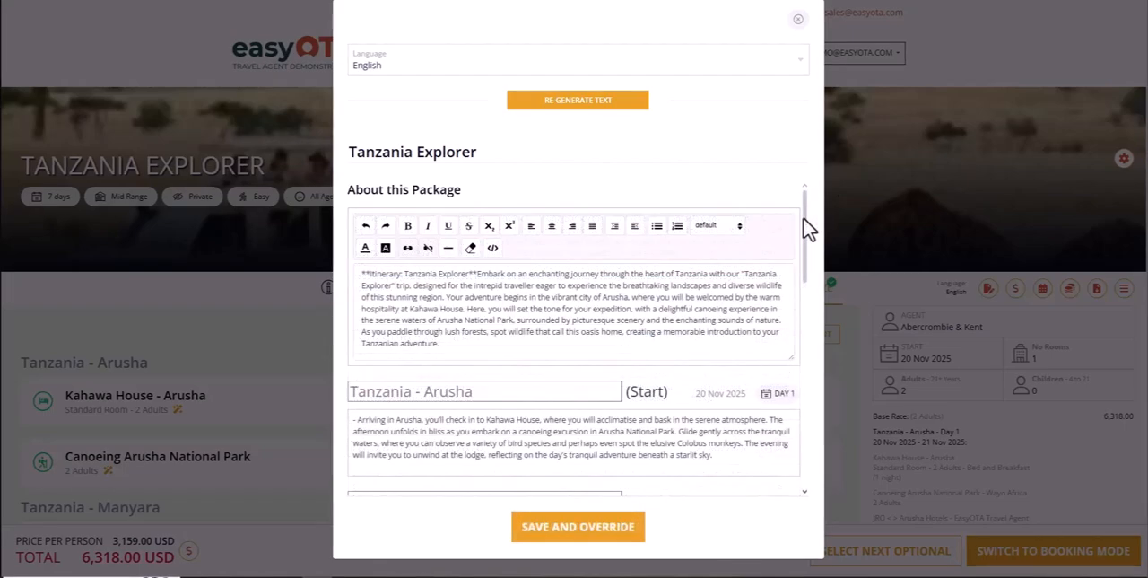
{"action": "left_click_drag", "start_coordinate": [806, 226], "coordinate": [812, 438]}
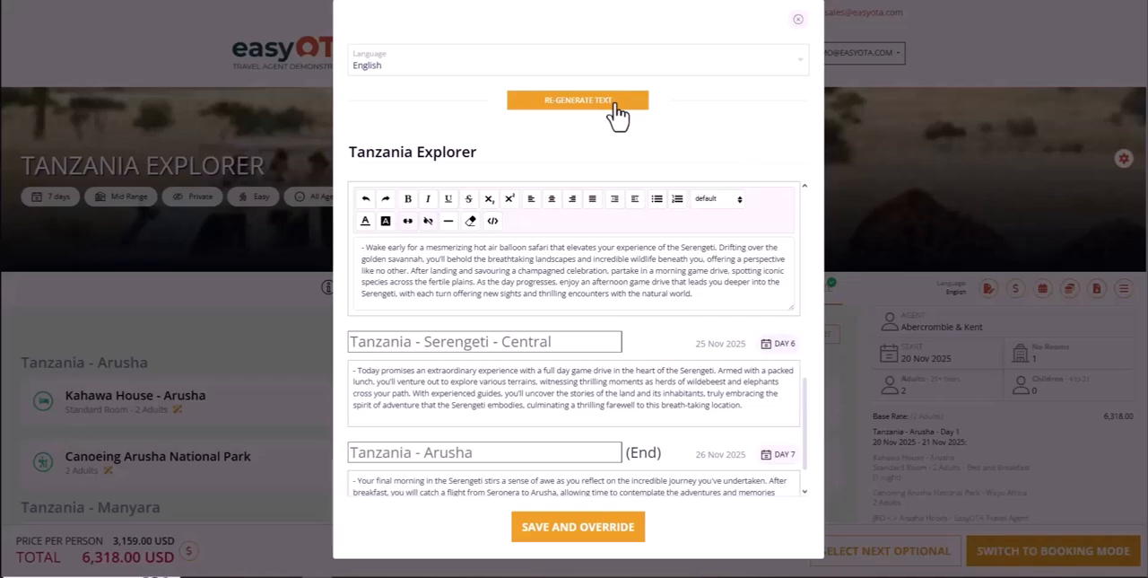
{"action": "left_click_drag", "start_coordinate": [805, 416], "coordinate": [807, 451]}
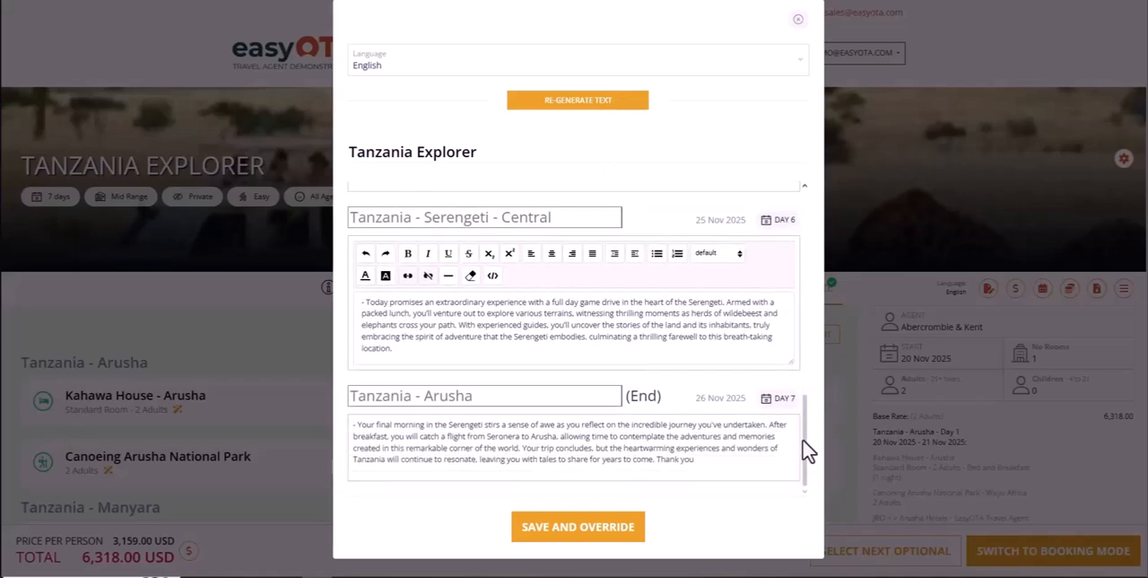
{"action": "left_click", "coordinate": [756, 459]}
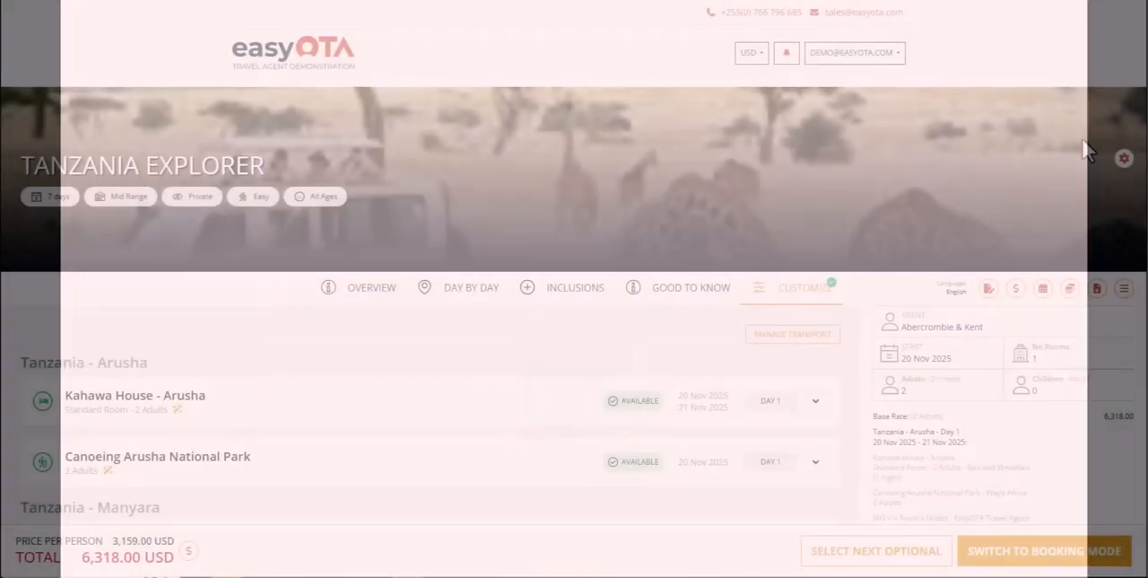
Examine the activity details of the optional Day 5 morning game drive in Central Serengeti, then collapse them.
{"action": "scroll", "coordinate": [1136, 158], "scroll_direction": "down", "scroll_amount": 2}
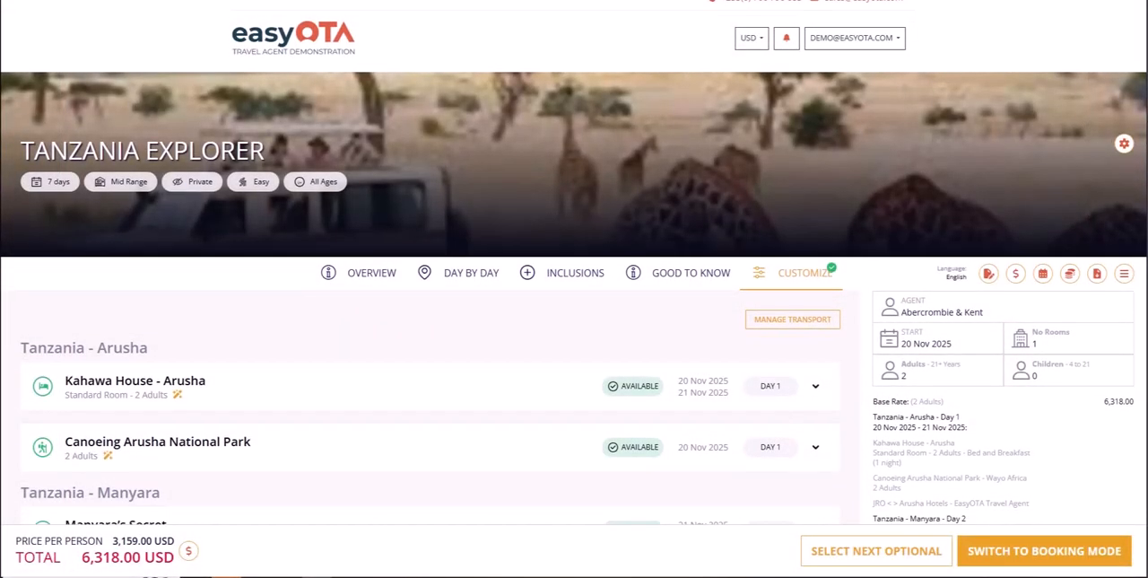
{"action": "scroll", "coordinate": [1136, 269], "scroll_direction": "down", "scroll_amount": 3}
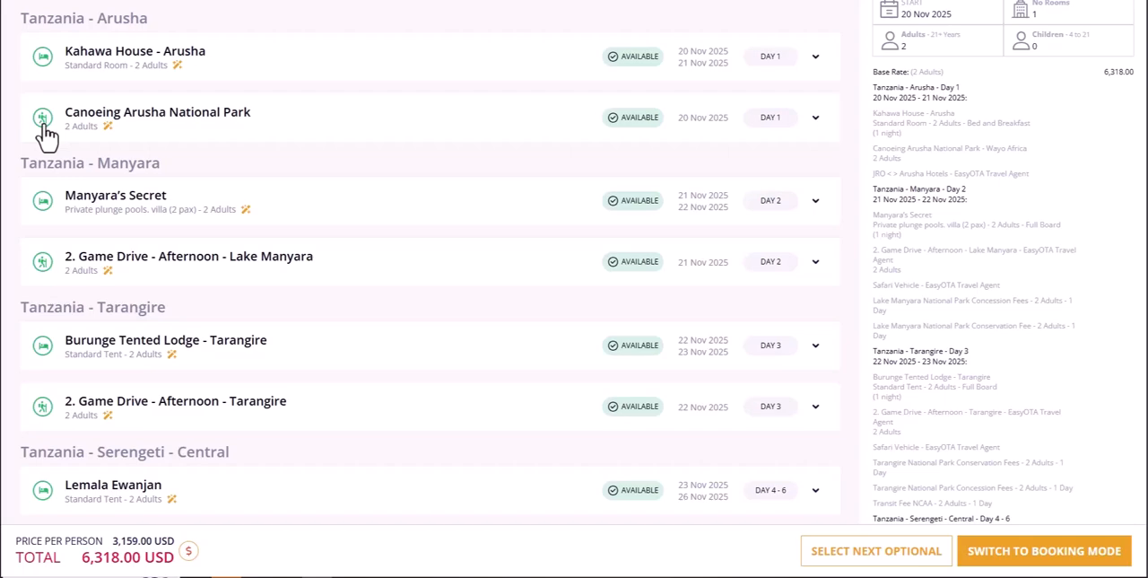
{"action": "scroll", "coordinate": [259, 174], "scroll_direction": "down", "scroll_amount": 5}
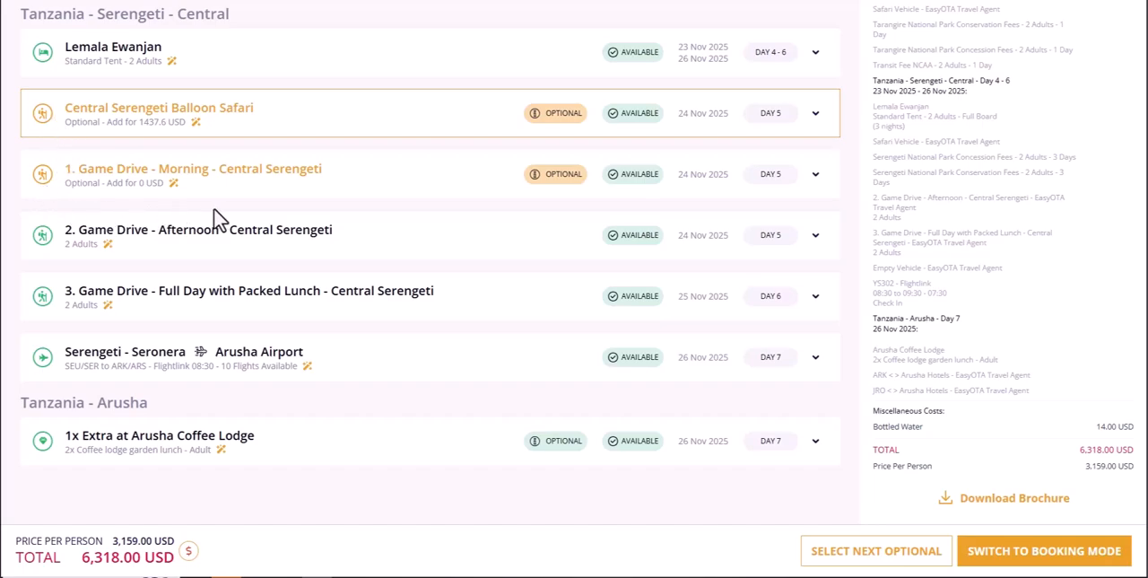
{"action": "left_click", "coordinate": [816, 175]}
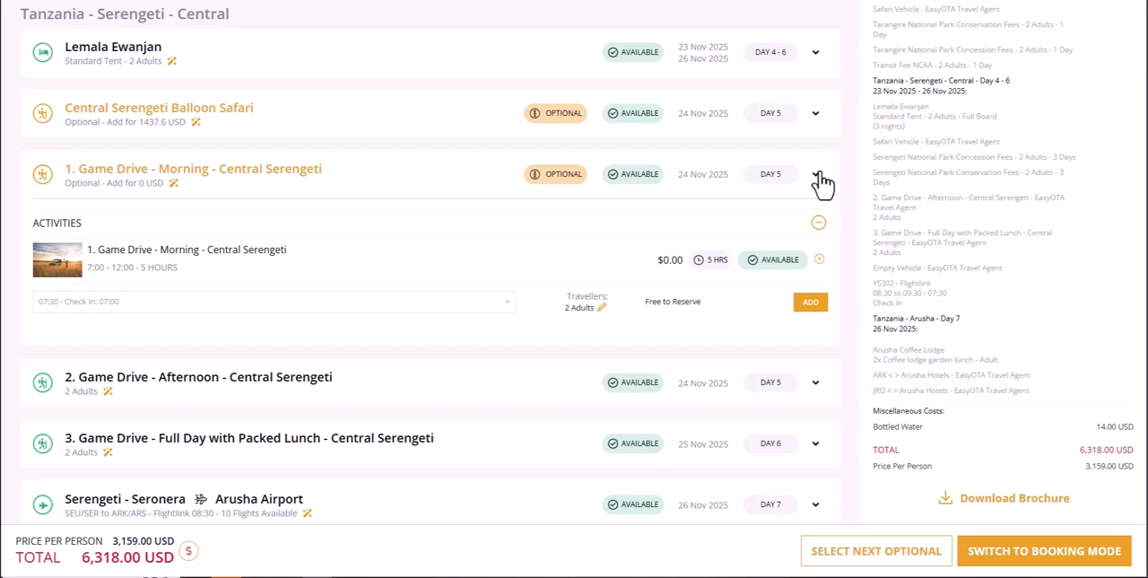
{"action": "left_click", "coordinate": [818, 177]}
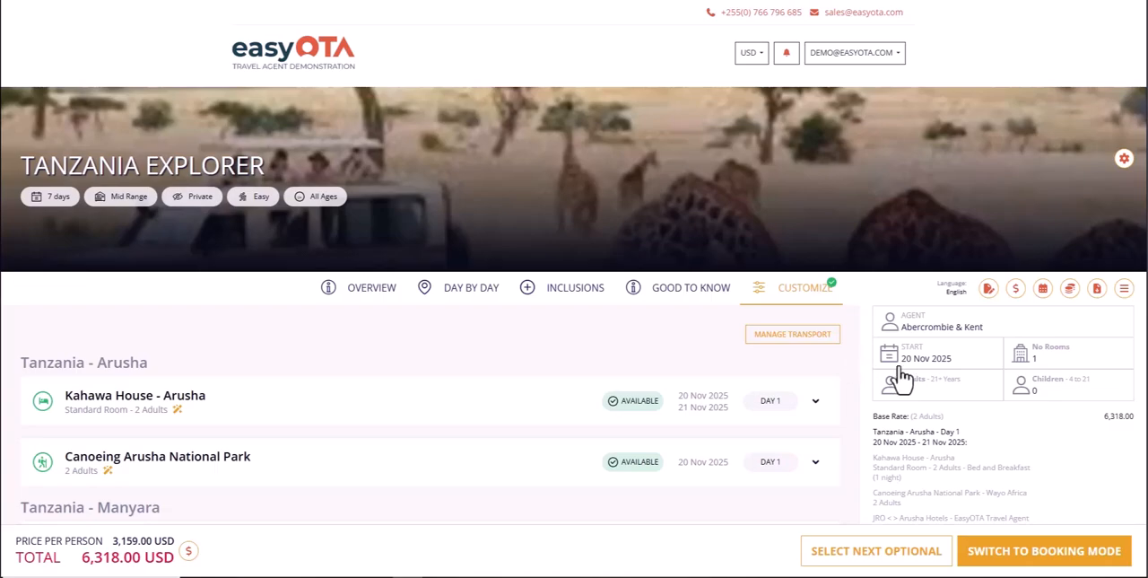
Update the package pricing options to Show Full Breakdown and review the itemised rates in the cost summary.
{"action": "left_click", "coordinate": [1015, 299]}
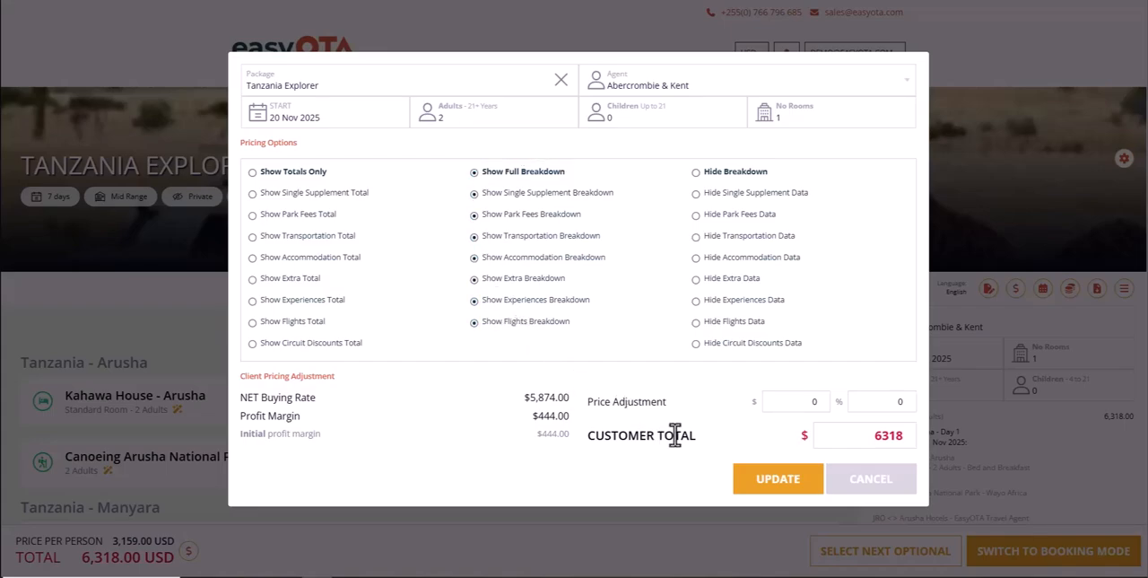
{"action": "left_click", "coordinate": [748, 483]}
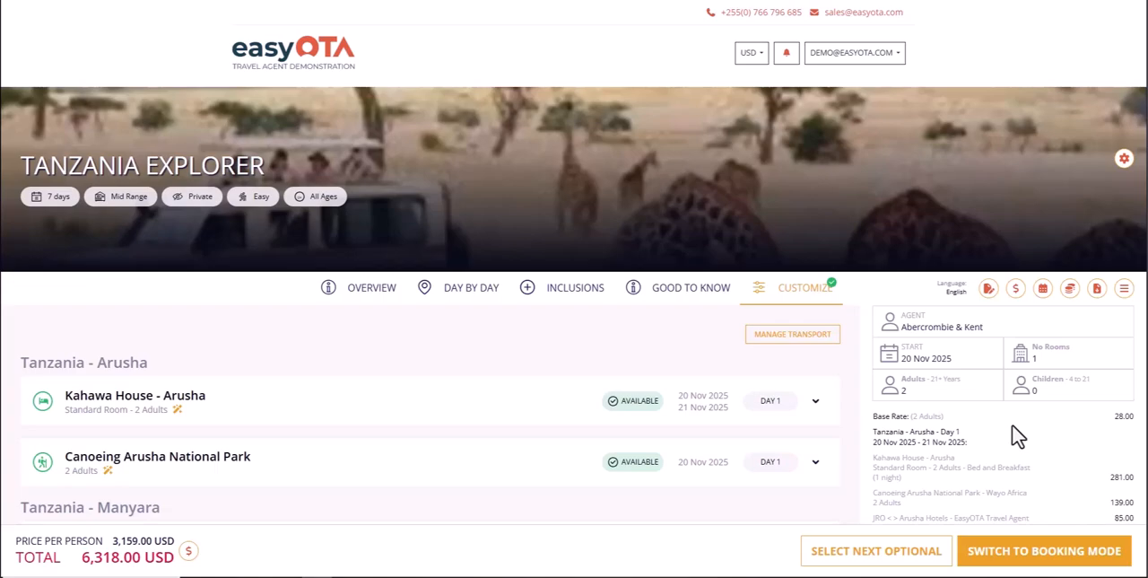
{"action": "scroll", "coordinate": [1018, 435], "scroll_direction": "down", "scroll_amount": 3}
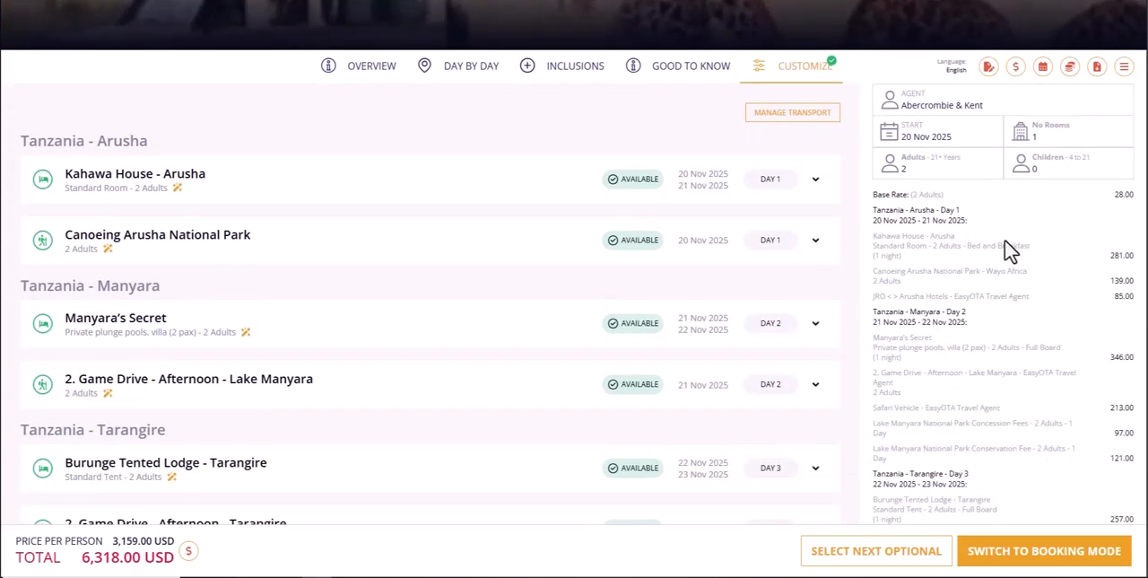
{"action": "scroll", "coordinate": [1081, 405], "scroll_direction": "down", "scroll_amount": 3}
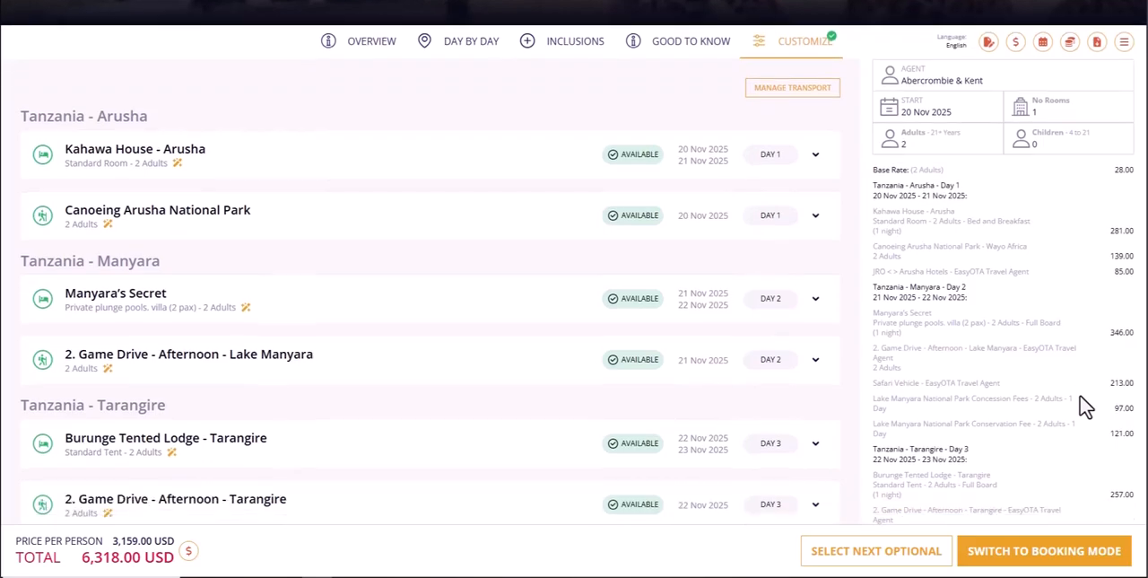
{"action": "scroll", "coordinate": [1086, 405], "scroll_direction": "down", "scroll_amount": 1}
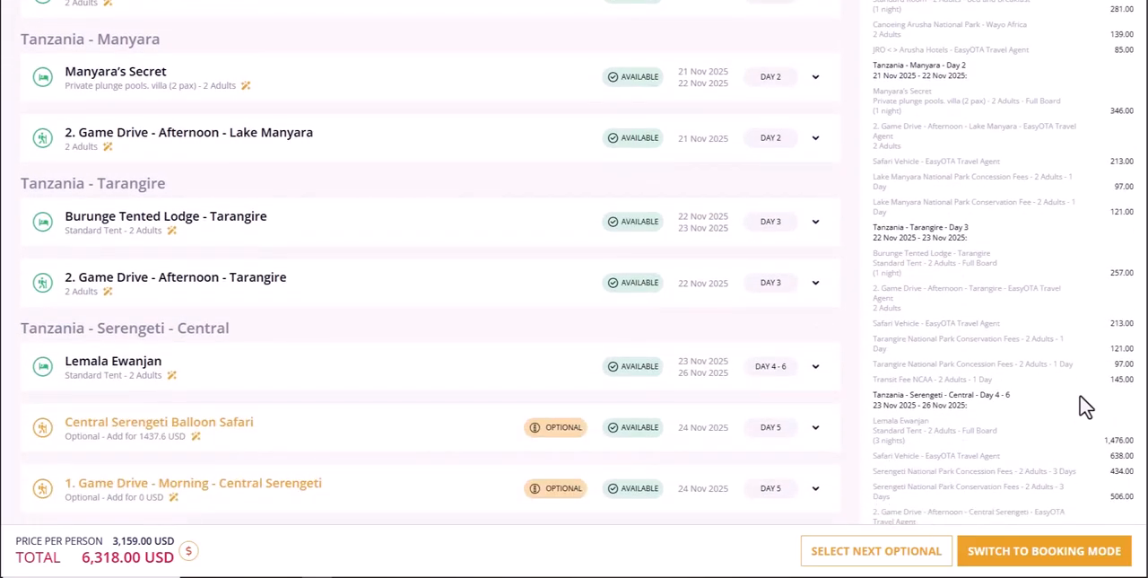
Leave the package and go back to its supplier quote.
{"action": "scroll", "coordinate": [1086, 406], "scroll_direction": "down", "scroll_amount": 5}
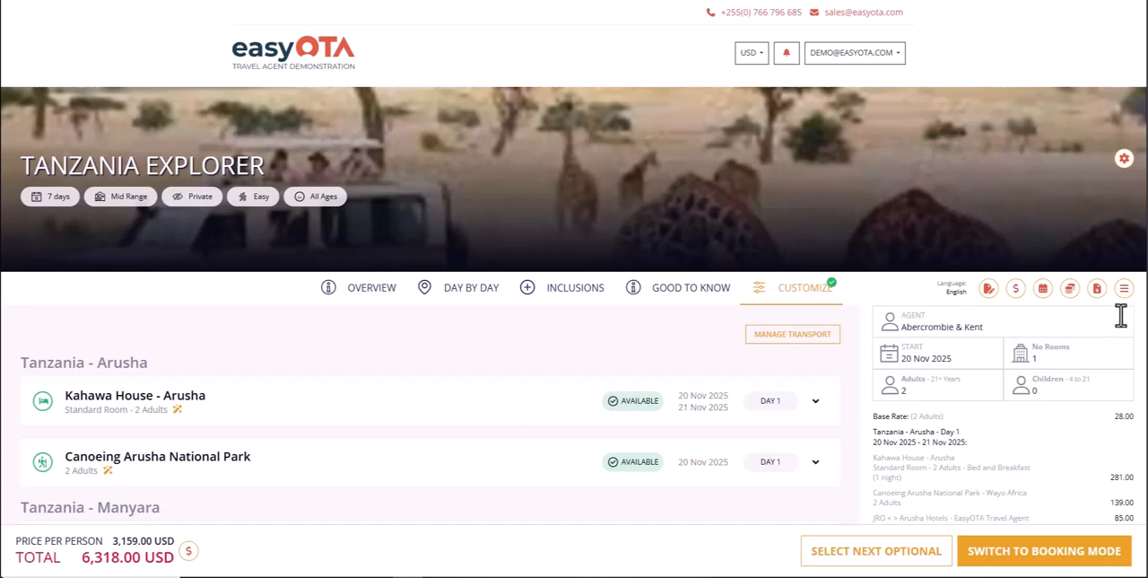
{"action": "left_click", "coordinate": [1128, 290]}
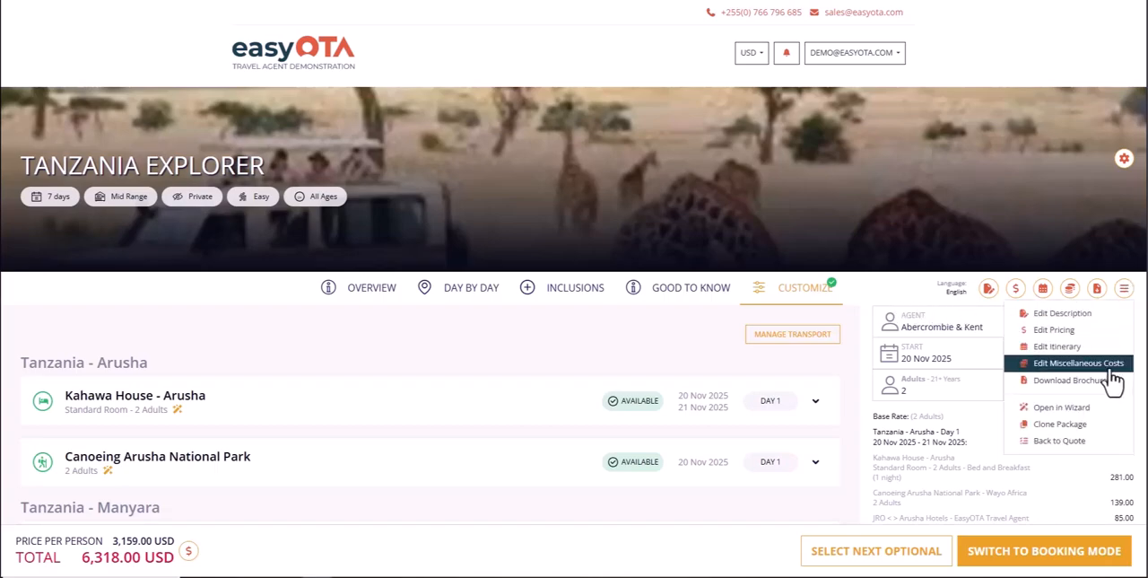
{"action": "left_click", "coordinate": [1097, 442]}
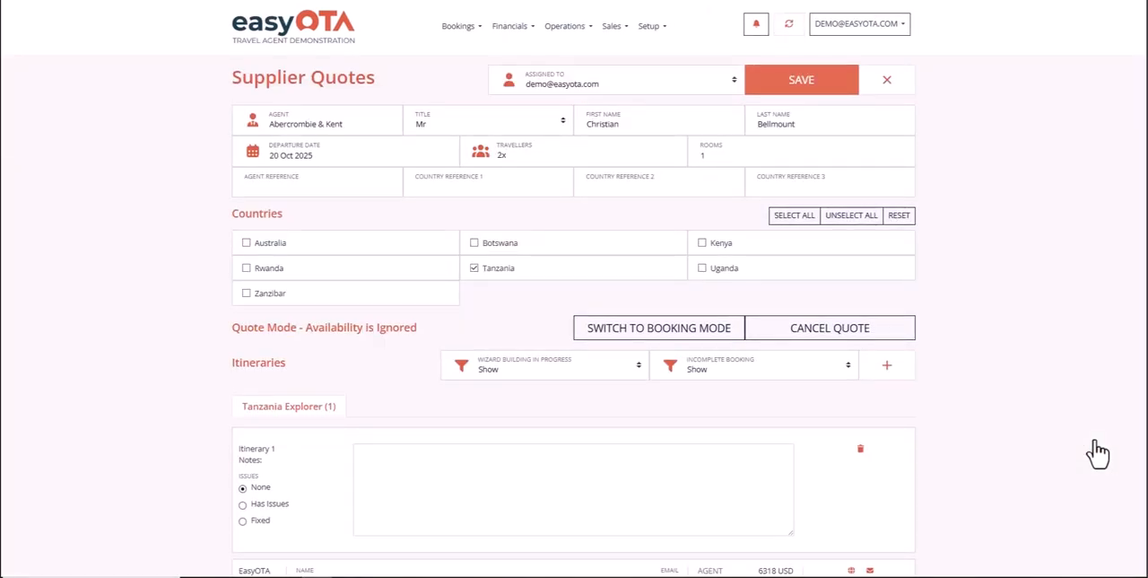
Open the quote email for the Tanzania Explorer itinerary, review it and turn editing on.
{"action": "scroll", "coordinate": [1096, 453], "scroll_direction": "down", "scroll_amount": 3}
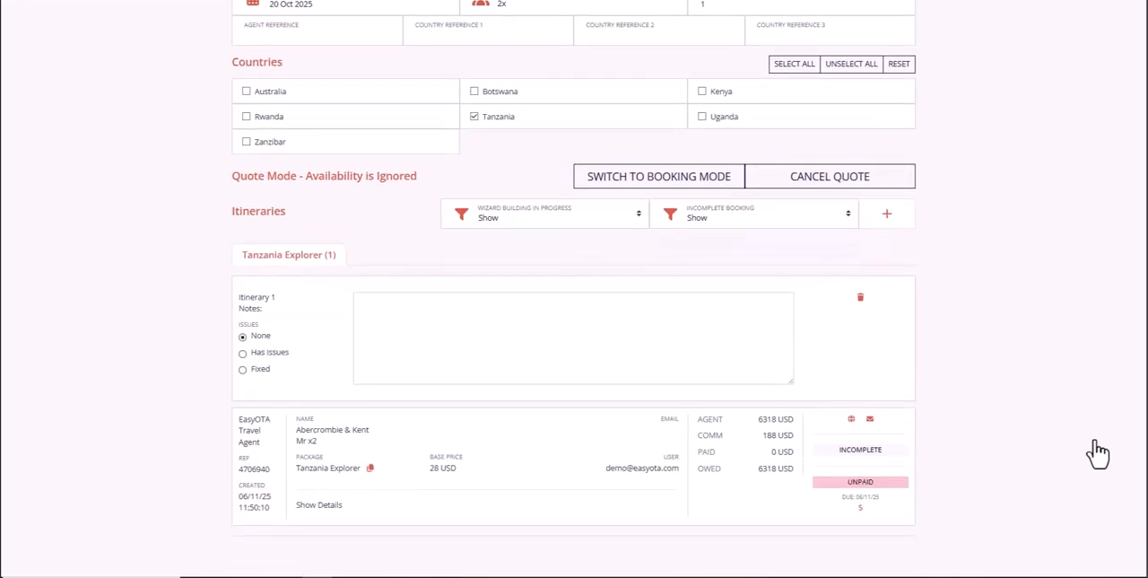
{"action": "left_click", "coordinate": [869, 419]}
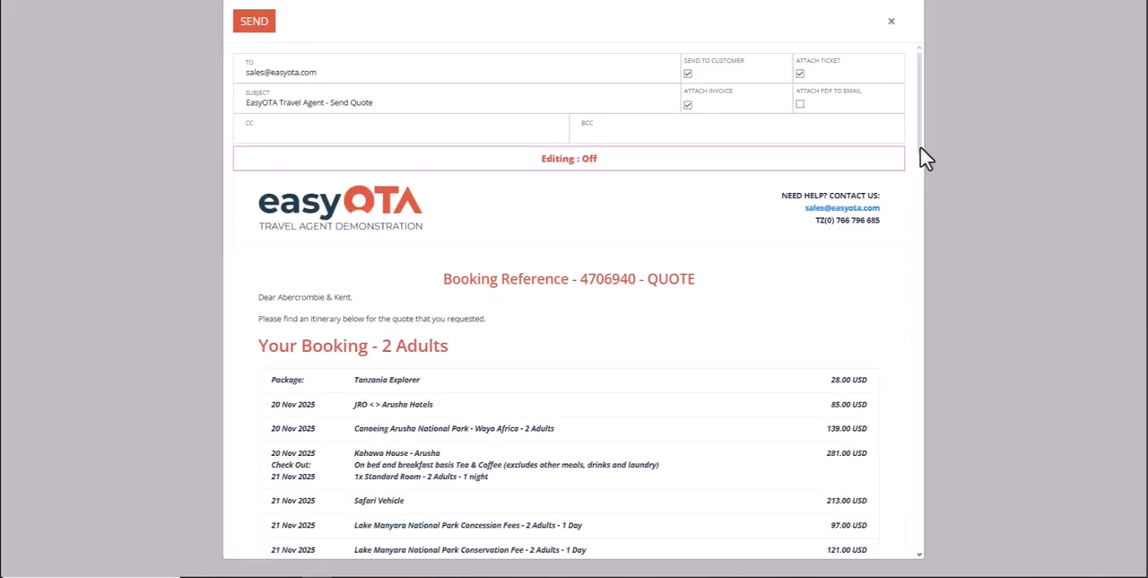
{"action": "mouse_move", "coordinate": [921, 146]}
{"action": "left_mouse_down"}
{"action": "mouse_move", "coordinate": [902, 549]}
{"action": "mouse_move", "coordinate": [956, 259]}
{"action": "mouse_move", "coordinate": [939, 136]}
{"action": "left_mouse_up"}
{"action": "left_click", "coordinate": [584, 179]}
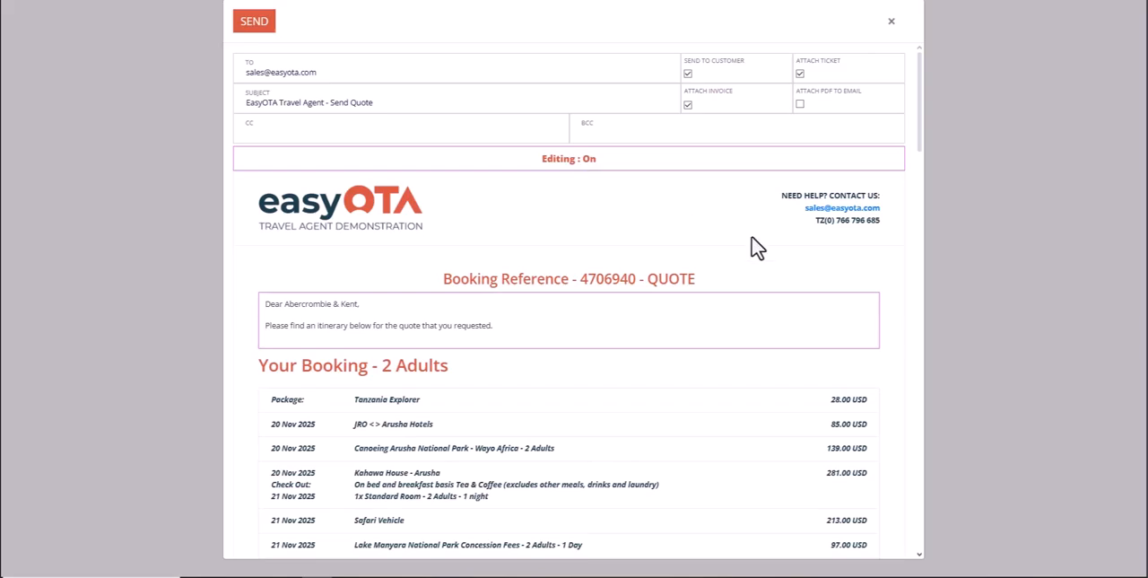
Open the introductory message above the booking summary in the text editor and examine its wording.
{"action": "left_click", "coordinate": [740, 314]}
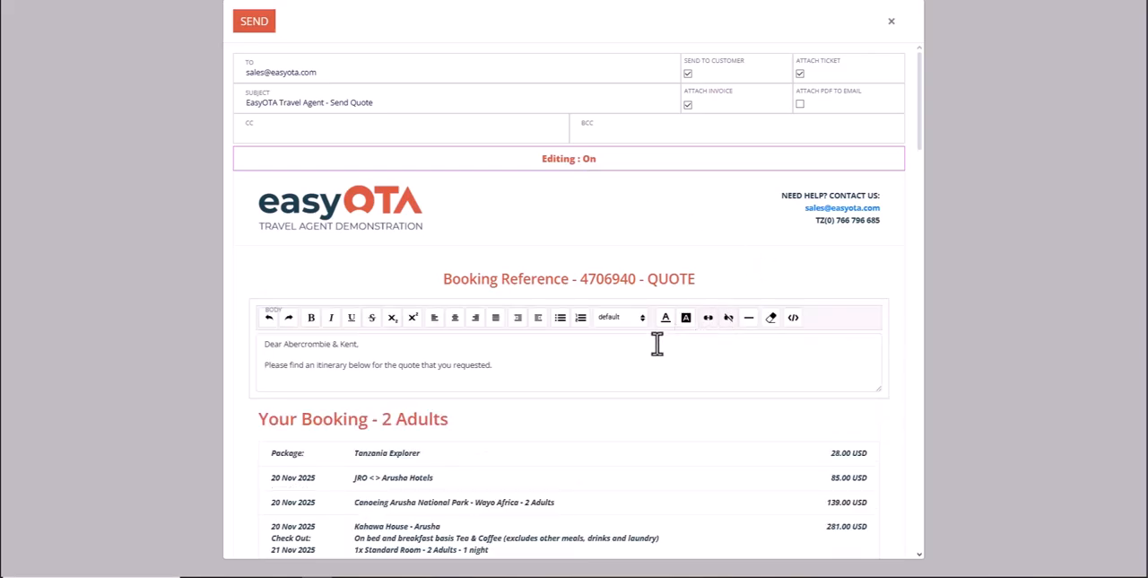
{"action": "left_click", "coordinate": [513, 370]}
{"action": "left_click", "coordinate": [768, 289]}
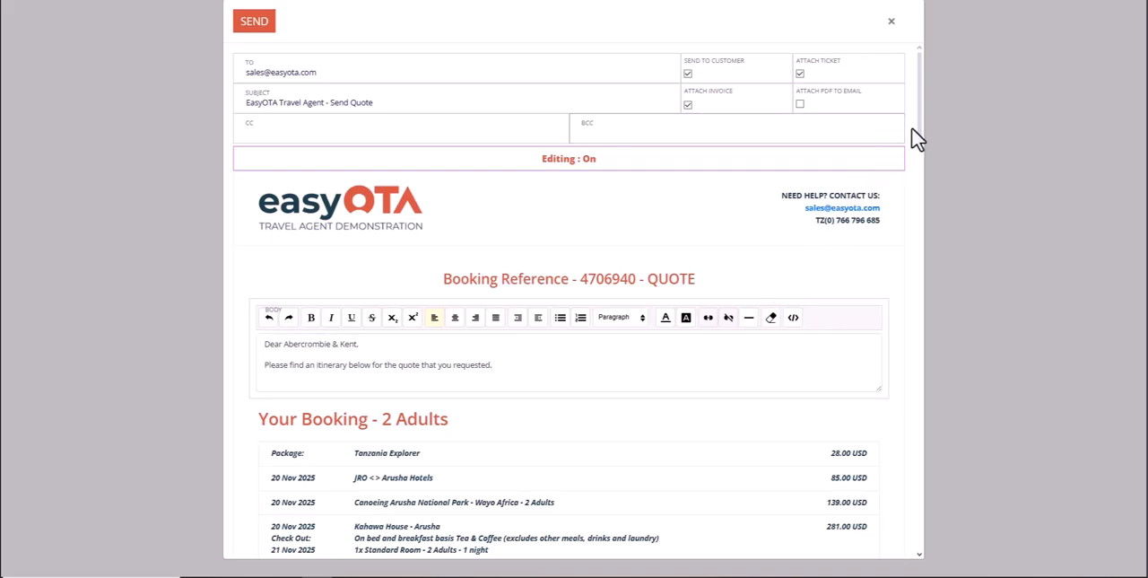
Examine the editable final line and payment line below the customer name at the end of the quote email.
{"action": "left_click_drag", "start_coordinate": [918, 124], "coordinate": [898, 528]}
{"action": "left_click", "coordinate": [697, 440]}
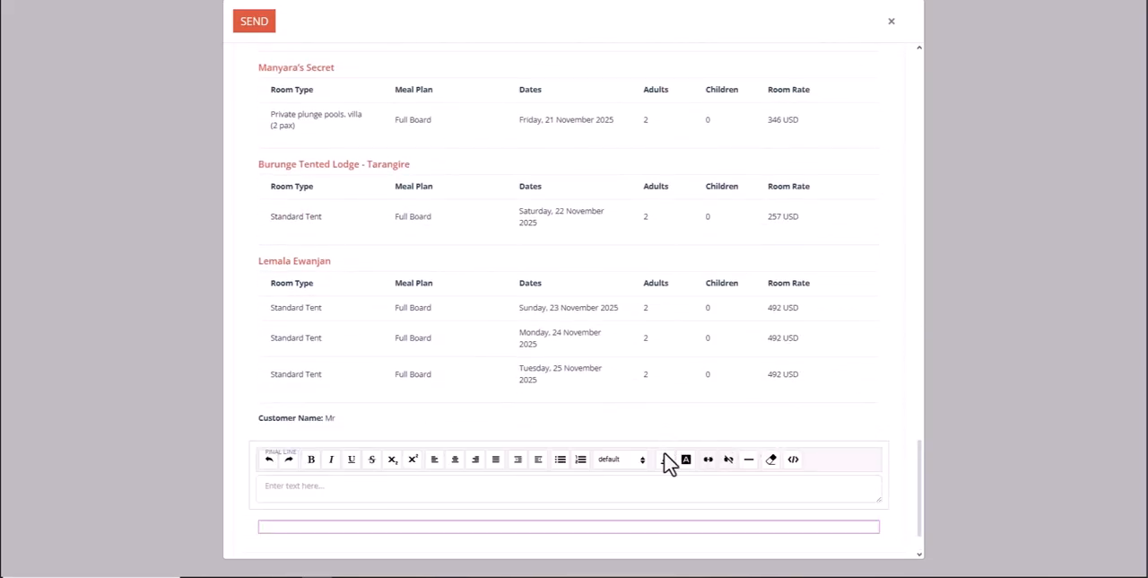
{"action": "left_click", "coordinate": [657, 528]}
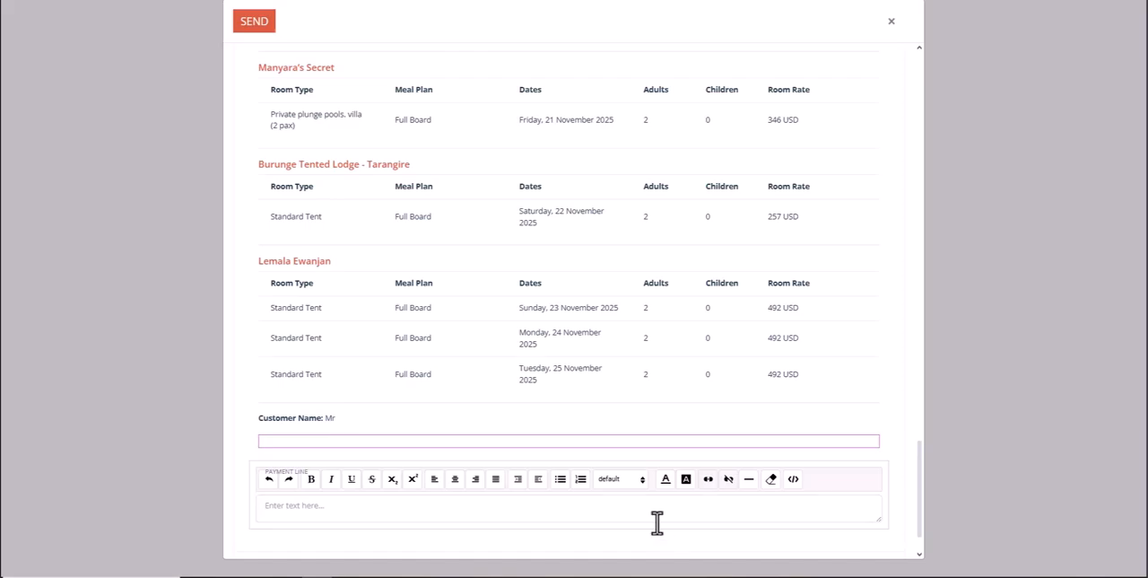
{"action": "left_click", "coordinate": [657, 520]}
{"action": "left_click", "coordinate": [674, 442]}
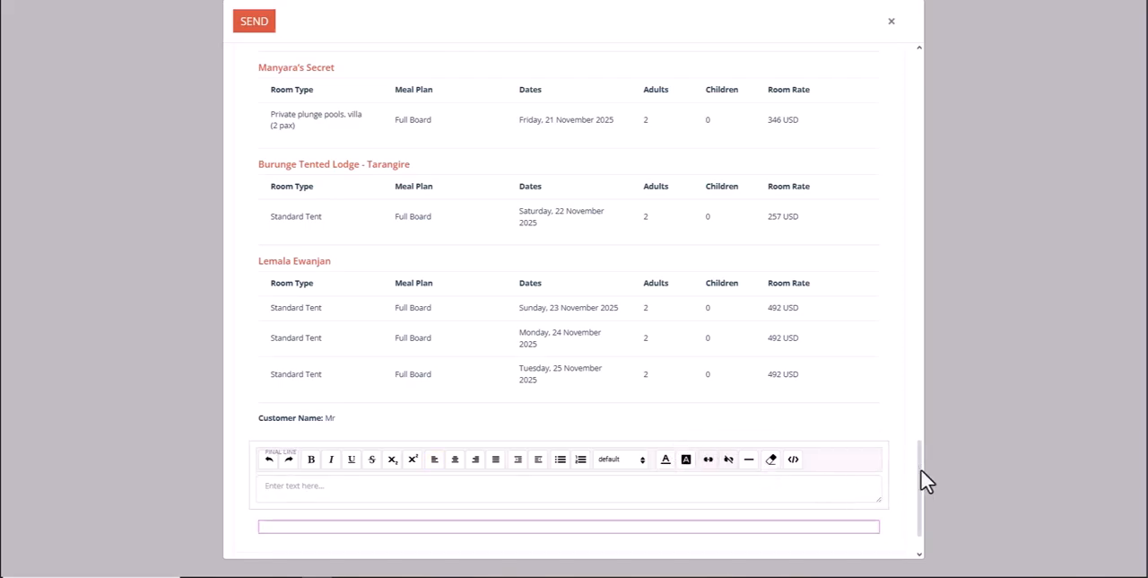
Send the quote email to the customer with the ticket and invoice attached.
{"action": "left_click_drag", "start_coordinate": [919, 473], "coordinate": [919, 48]}
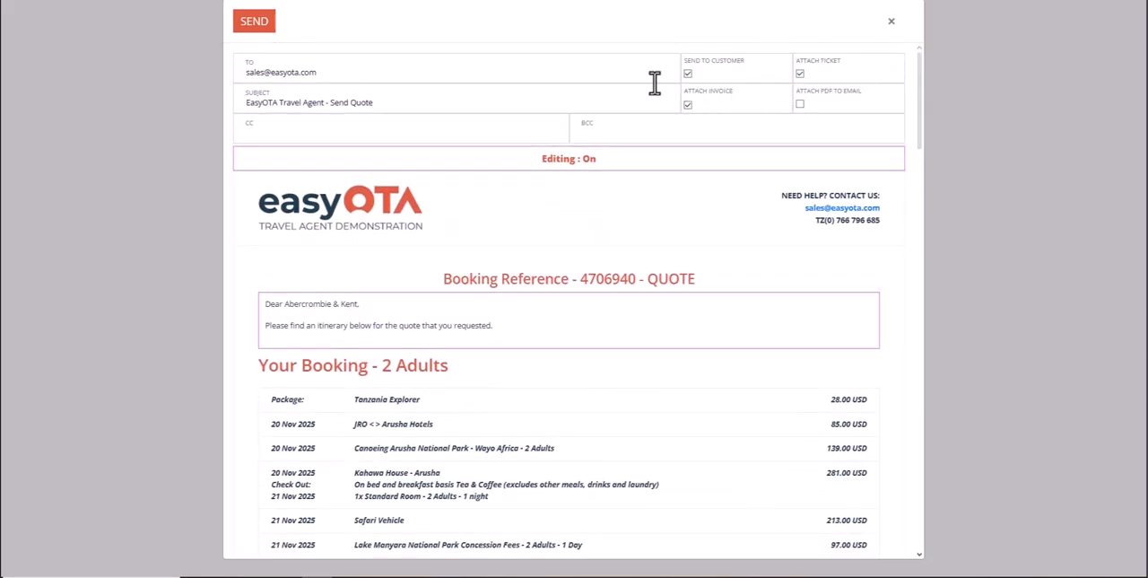
{"action": "left_click", "coordinate": [260, 25]}
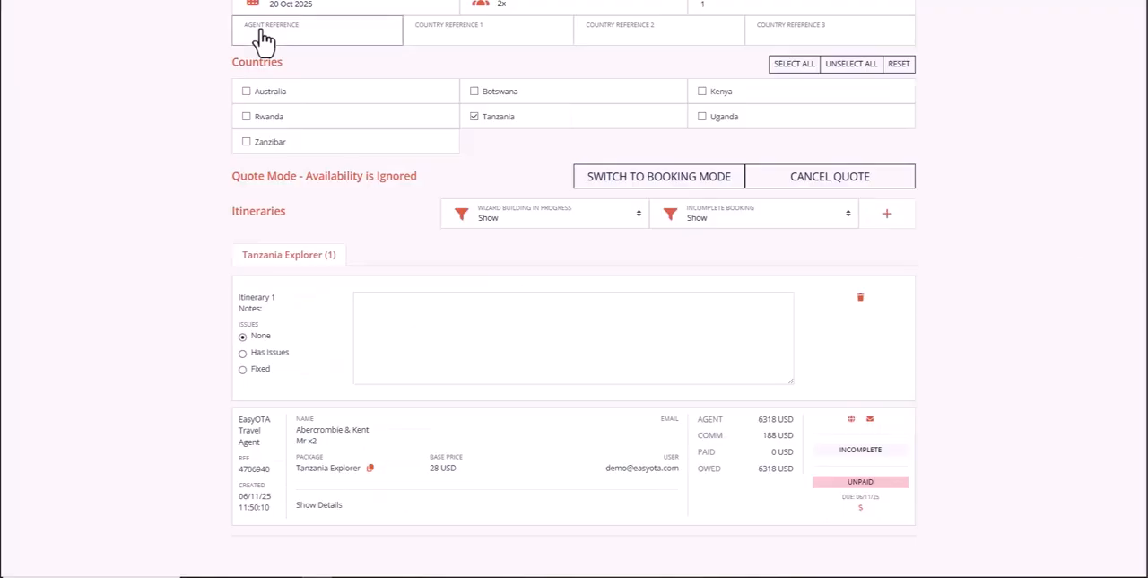